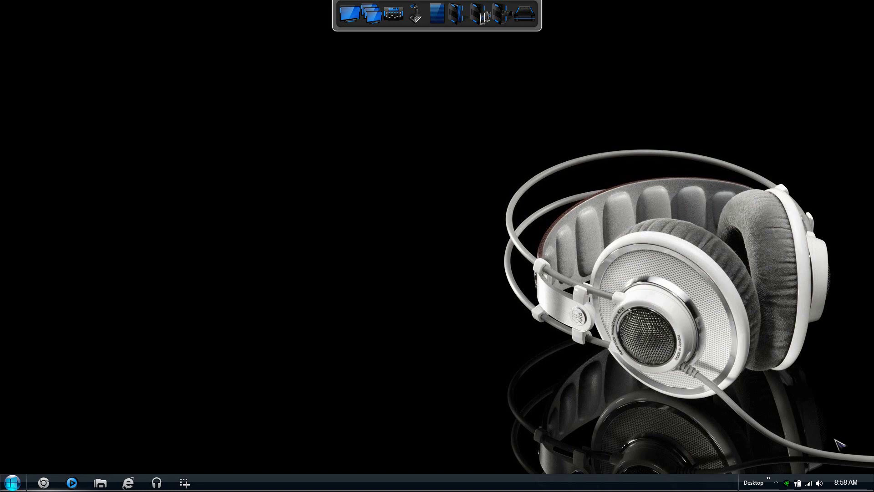
Open File Explorer, move its window higher, and go to the user's personal folder
left_click(93, 485)
left_click_drag(364, 78, 332, 62)
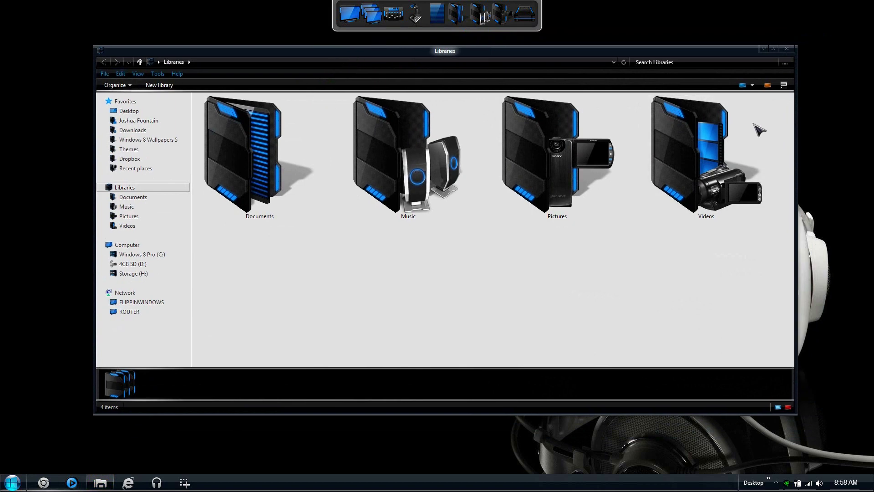
left_click(139, 120)
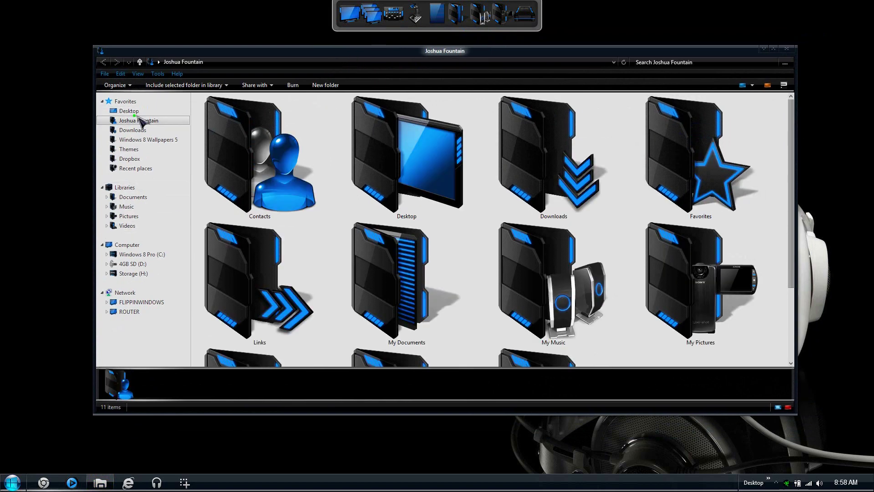
Browse the skinned folder icons, stepping through to Favorites and Links
scroll(794, 122, "down", 3)
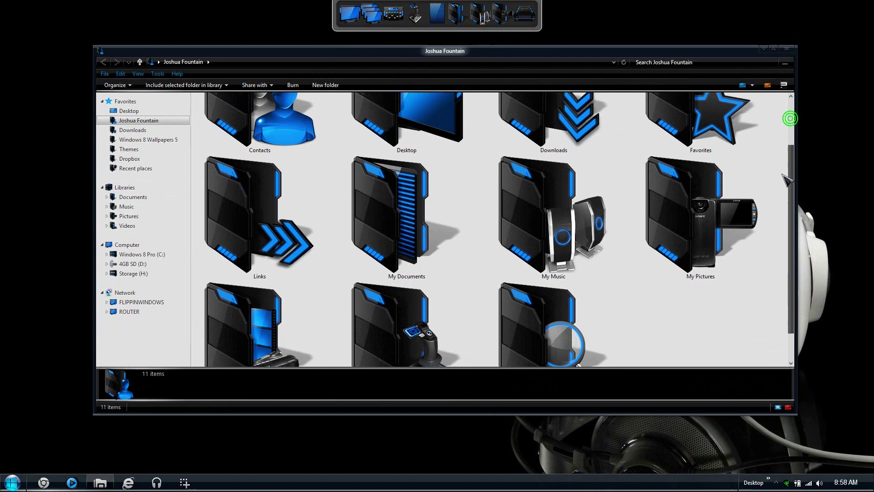
scroll(778, 222, "up", 3)
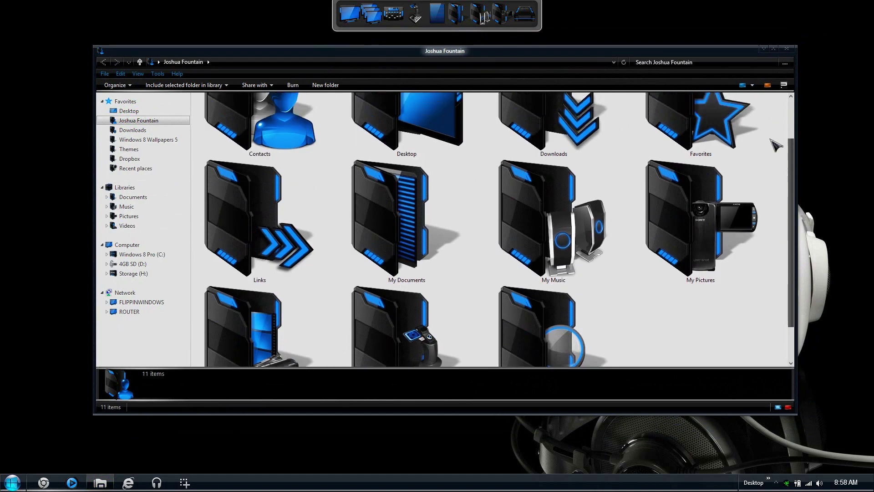
key("Right")
key("Right")
key("Right")
key("Right")
key("Down")
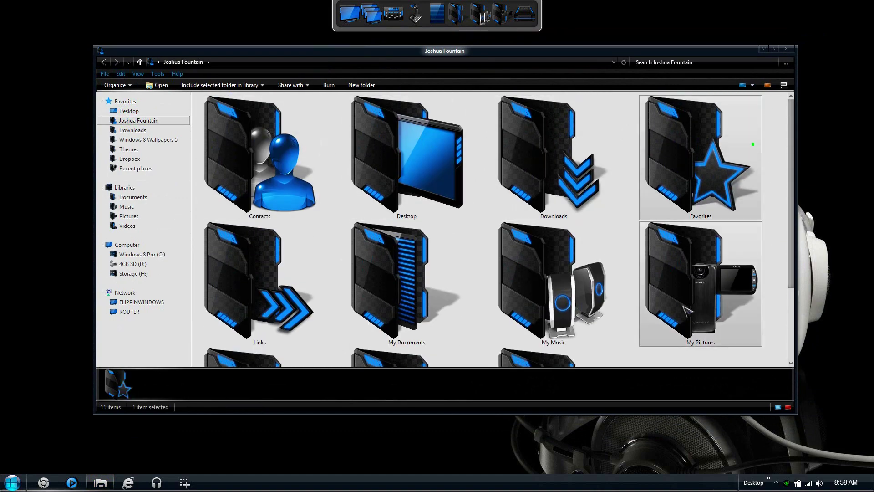
key("Left")
key("Left")
key("Left")
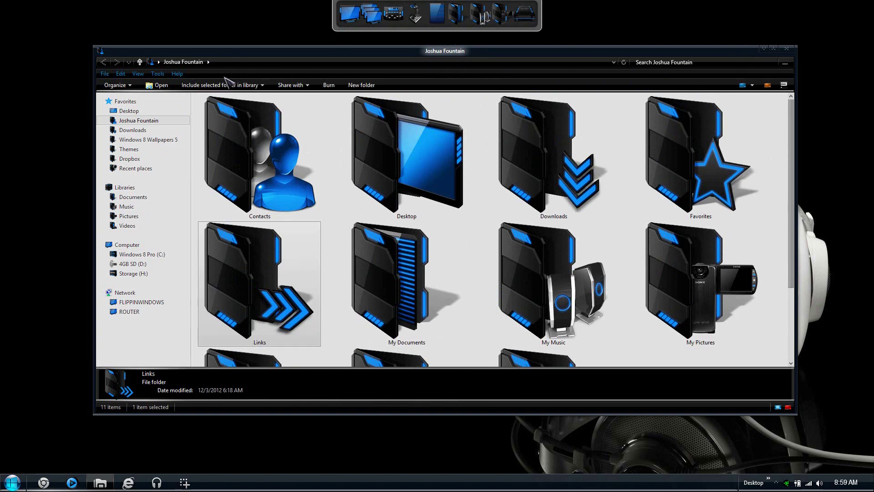
Go up to Desktop and inspect Computer, the user folder, Recycle Bin and Equinox installer
key("alt+Up")
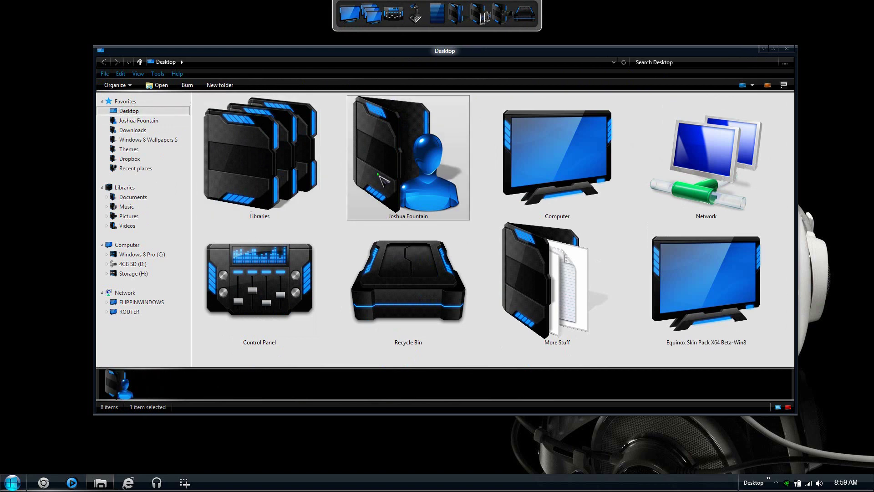
left_click(705, 282)
left_click(407, 154)
left_click(259, 154)
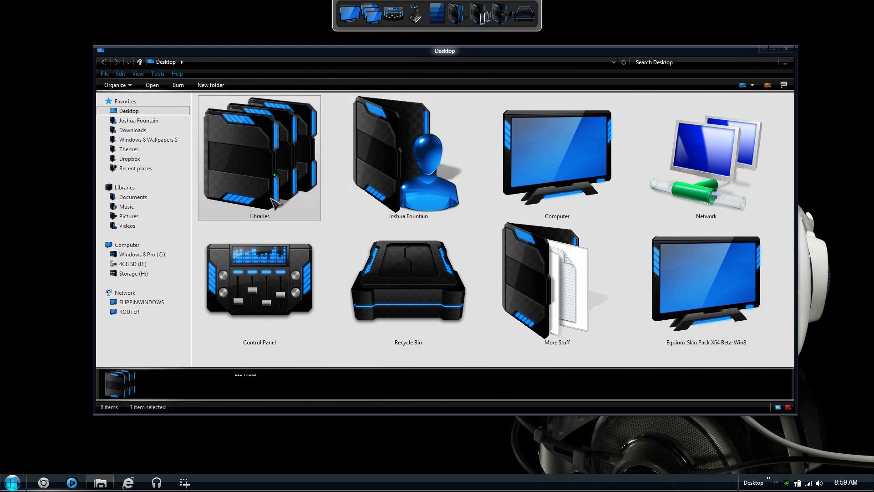
left_click(243, 306)
left_click(376, 287)
left_click(660, 291)
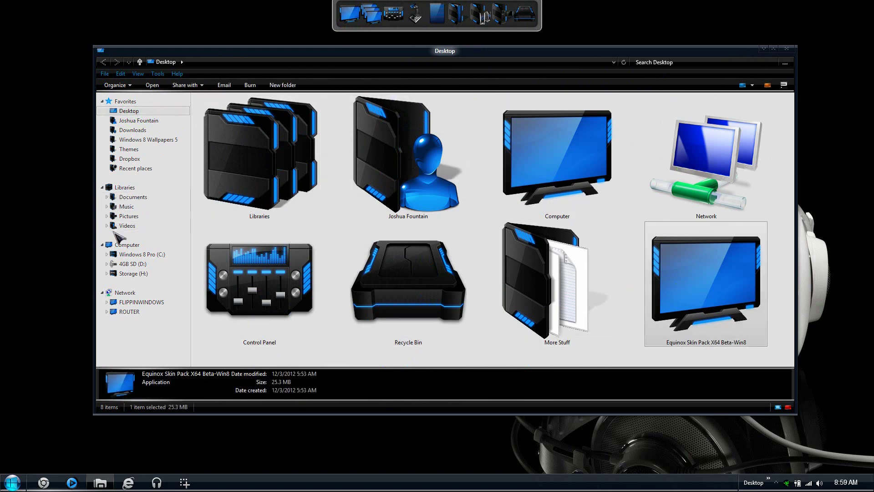
Browse Libraries, inspect drives C:, H: and E: in Computer, then select ROUTER in Network
left_click(127, 187)
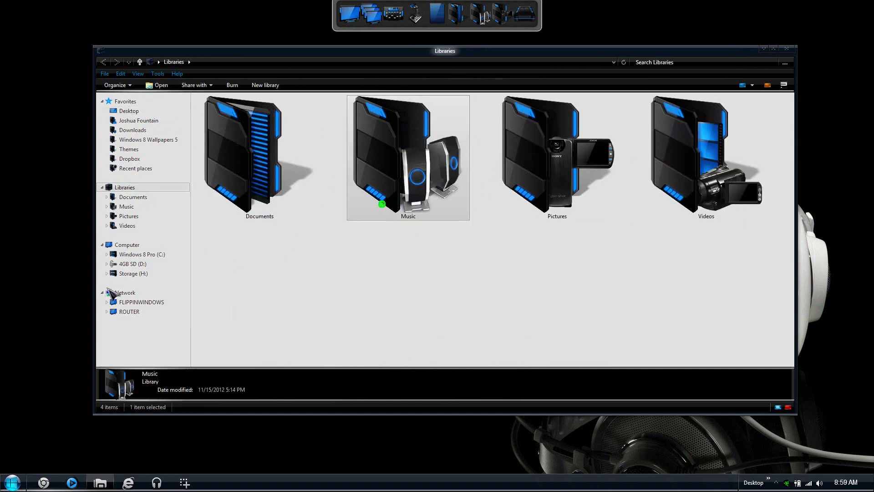
left_click(127, 245)
left_click(407, 163)
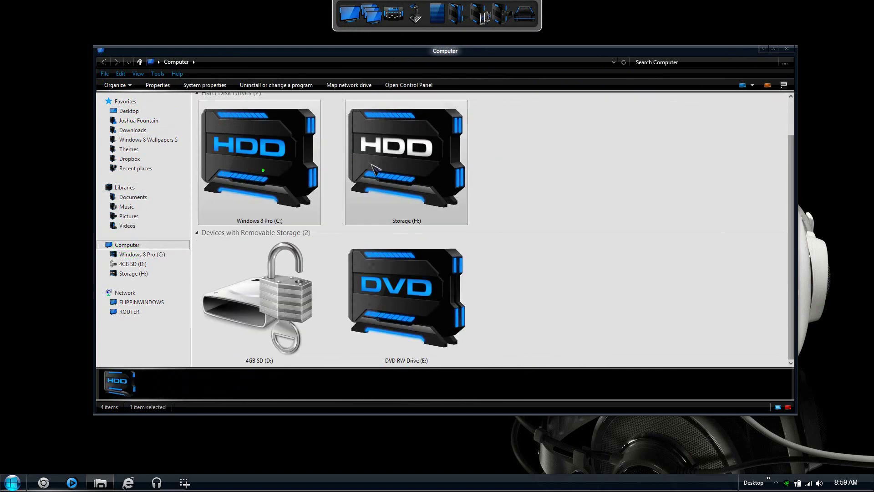
left_click(293, 176)
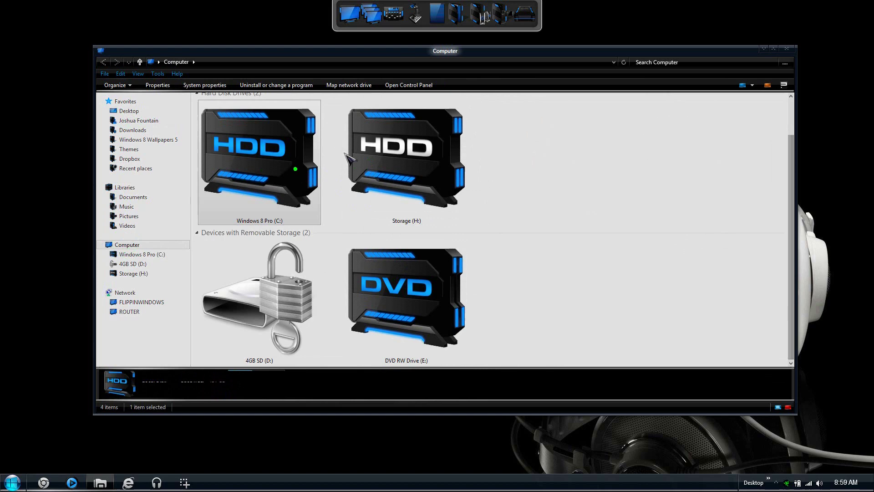
left_click(373, 167)
left_click(401, 296)
left_click(238, 215)
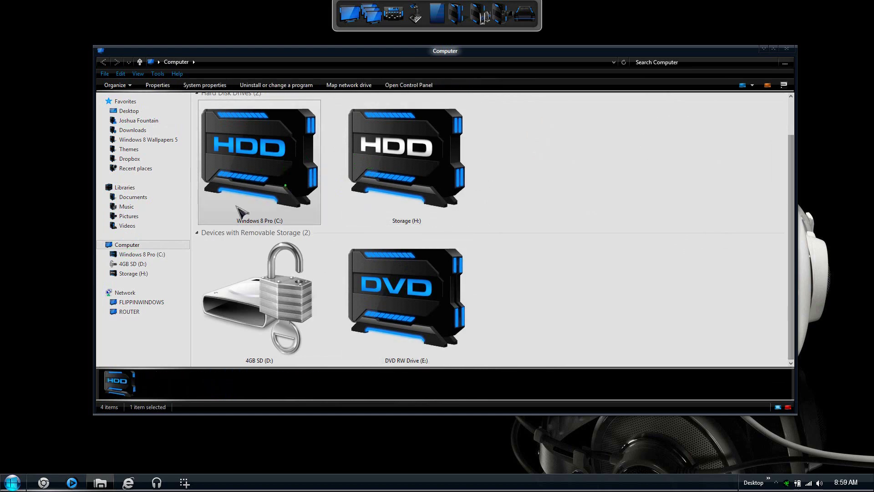
left_click(130, 245)
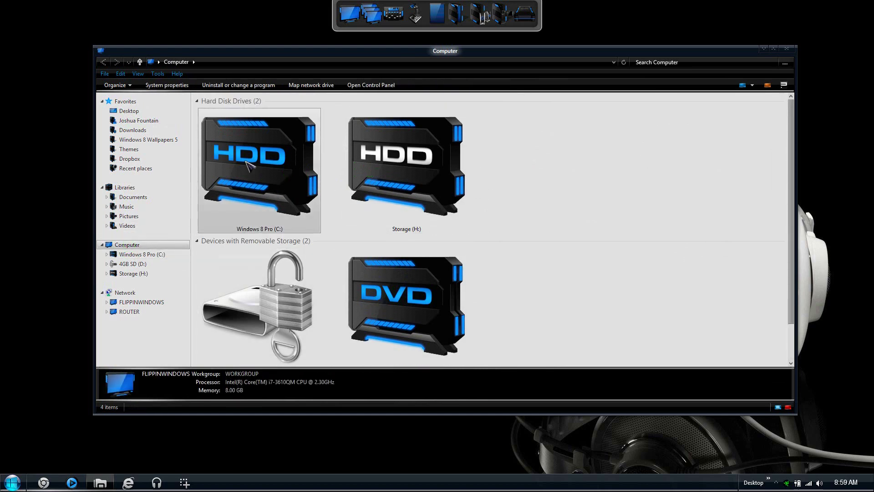
left_click(406, 173)
left_click(418, 321)
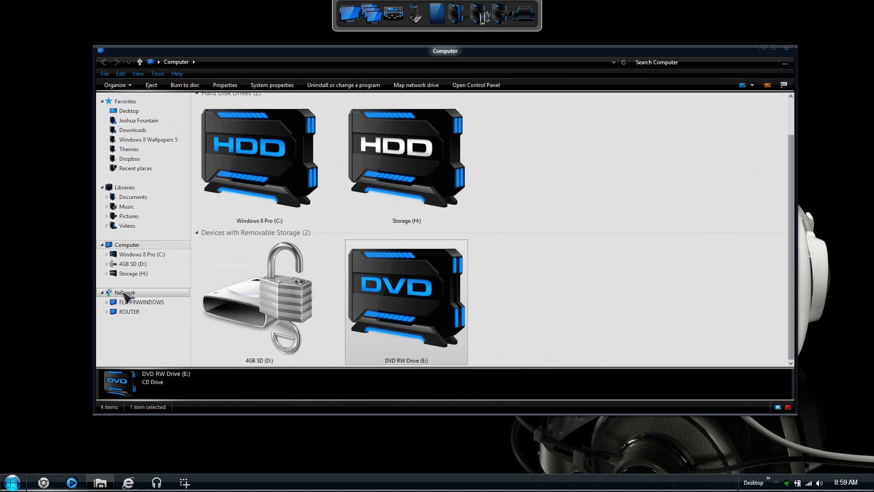
left_click(123, 292)
left_click(400, 174)
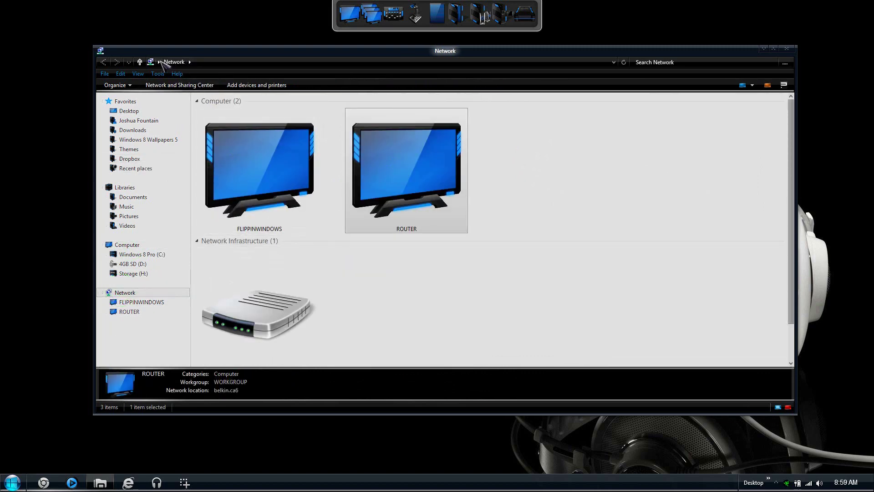
Jump to Control Panel from the address bar and switch View by to Large icons
left_click(158, 62)
left_click(182, 125)
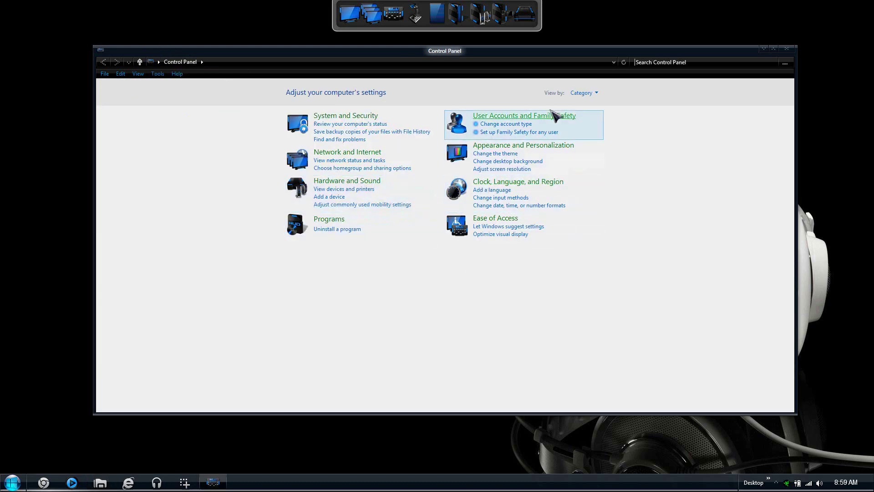
left_click(570, 93)
left_click(594, 118)
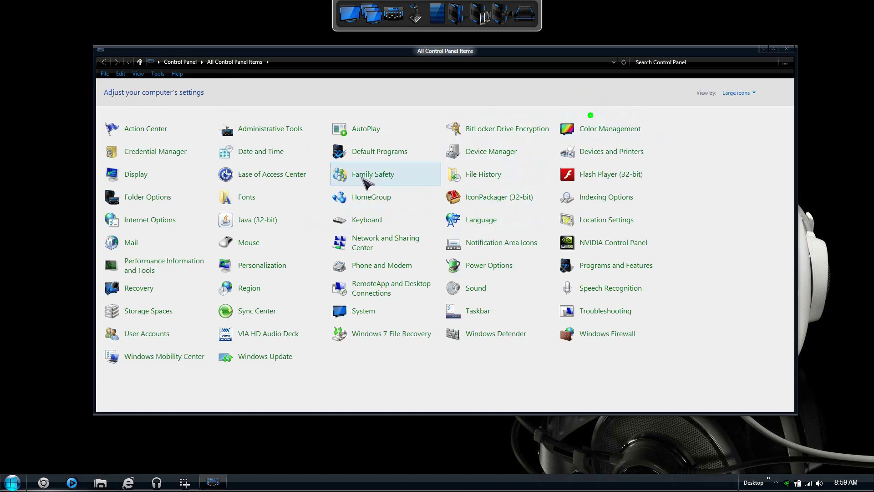
Hide Control Panel and toggle the Libraries window from the taskbar until it is restored
left_click(767, 49)
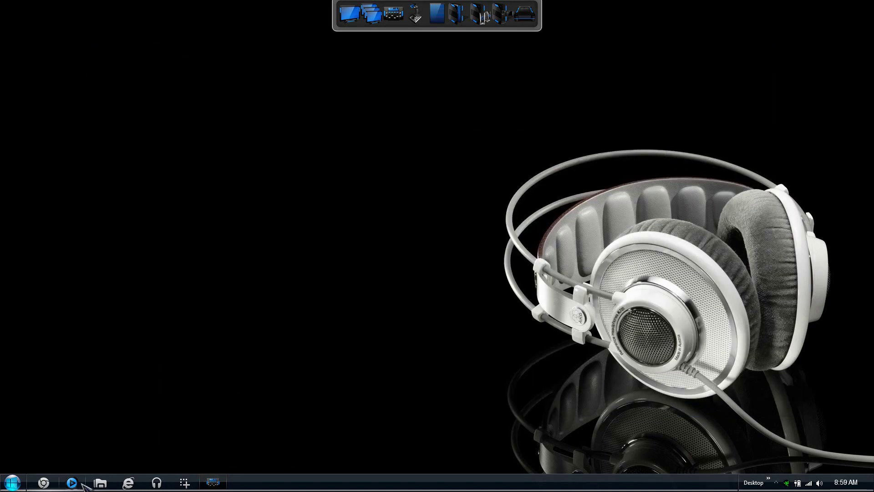
left_click(101, 483)
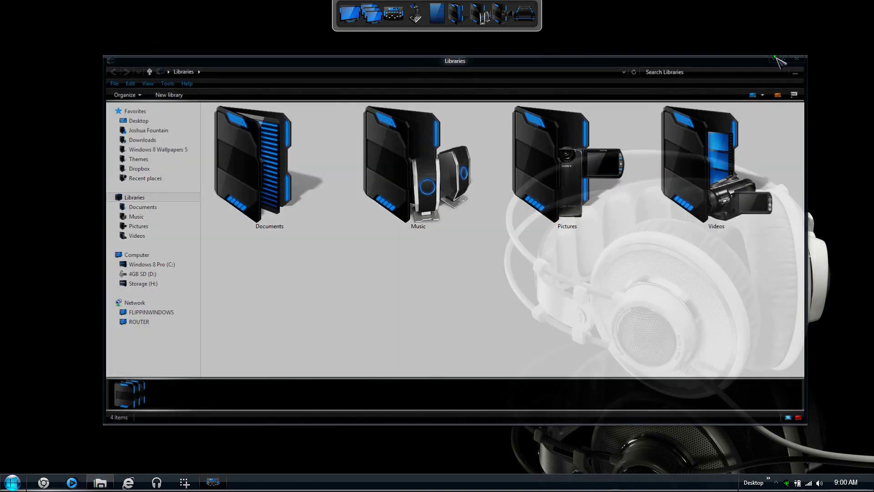
left_click(774, 58)
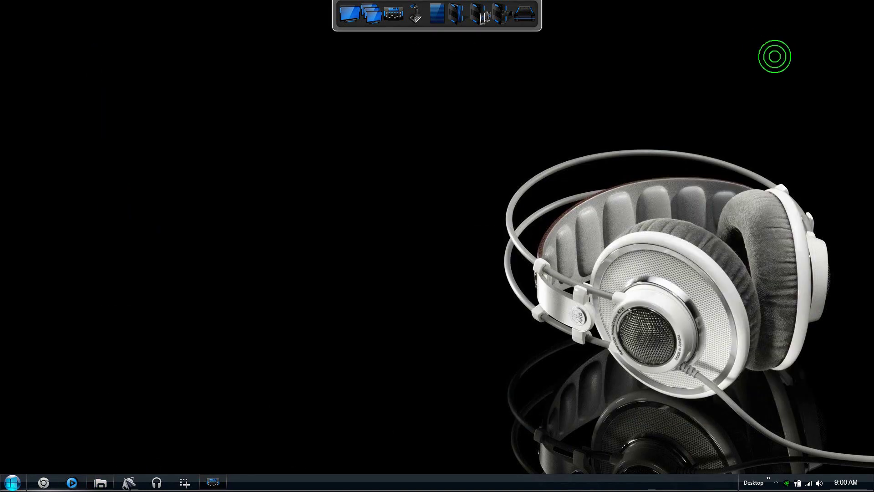
left_click(99, 483)
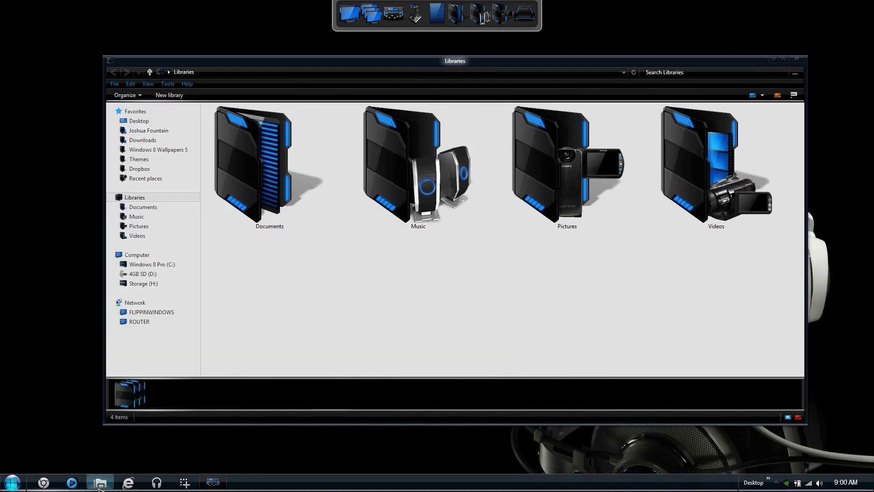
left_click(99, 483)
left_click(99, 483)
left_click(99, 483)
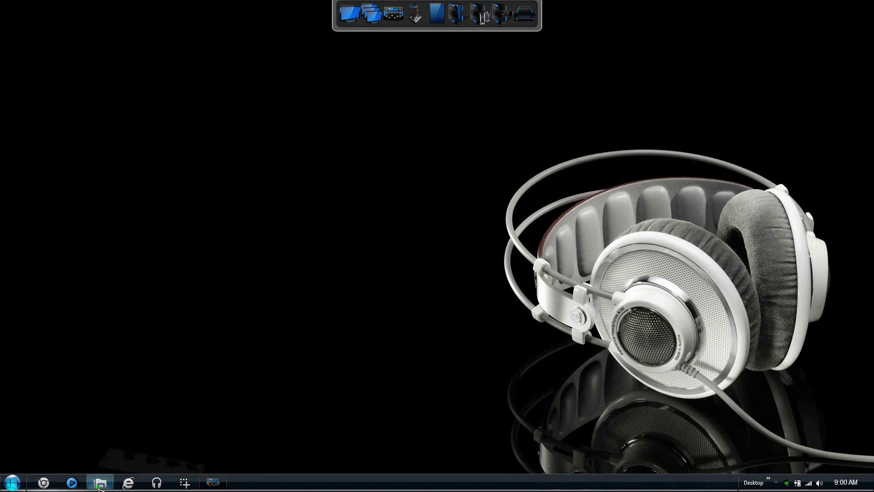
left_click(99, 483)
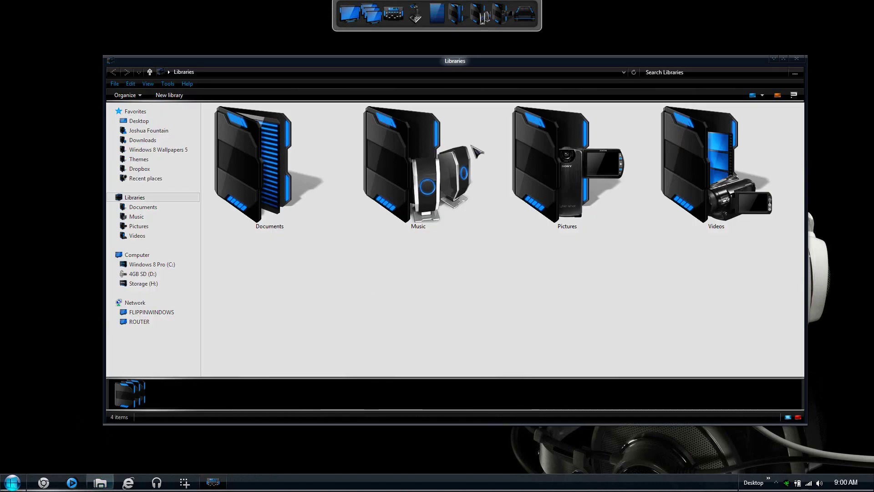
Nudge the Libraries window slightly left, then open and close the clock flyout
left_click_drag(416, 58, 395, 55)
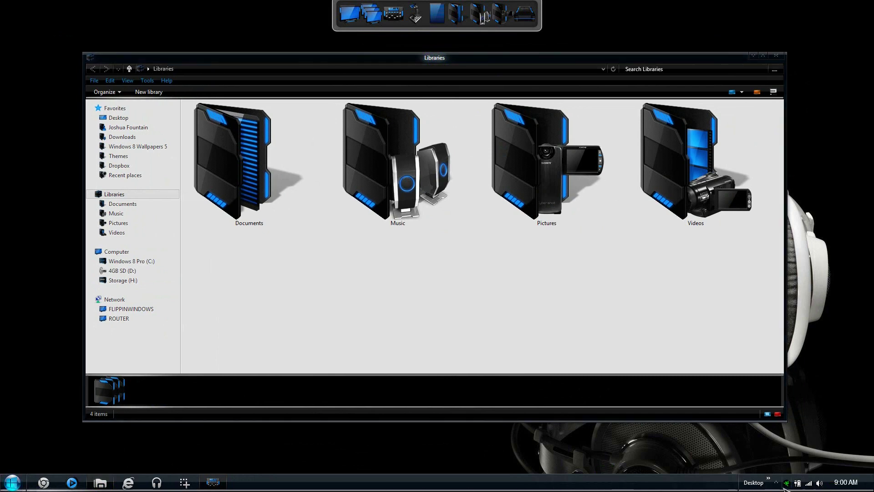
left_click(845, 484)
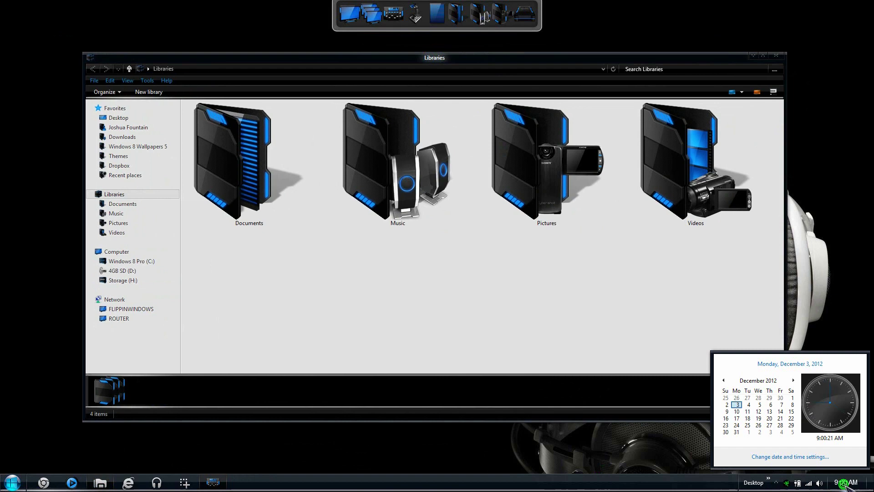
left_click(665, 486)
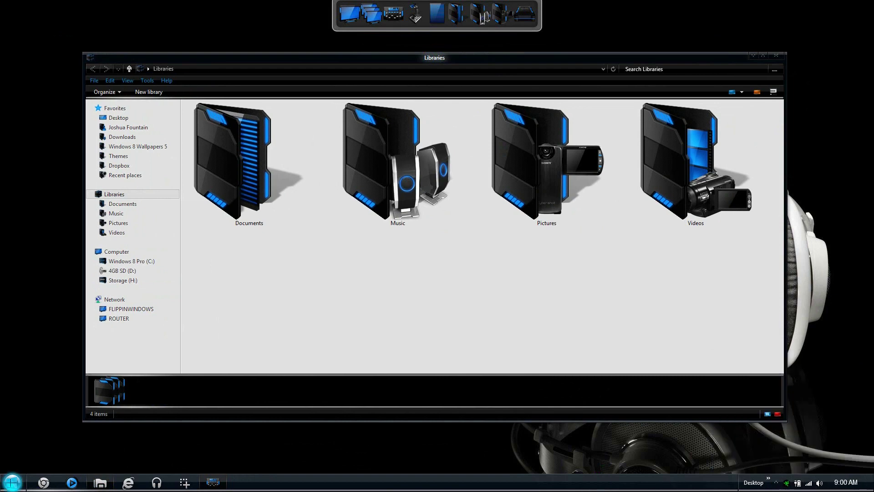
left_click(12, 481)
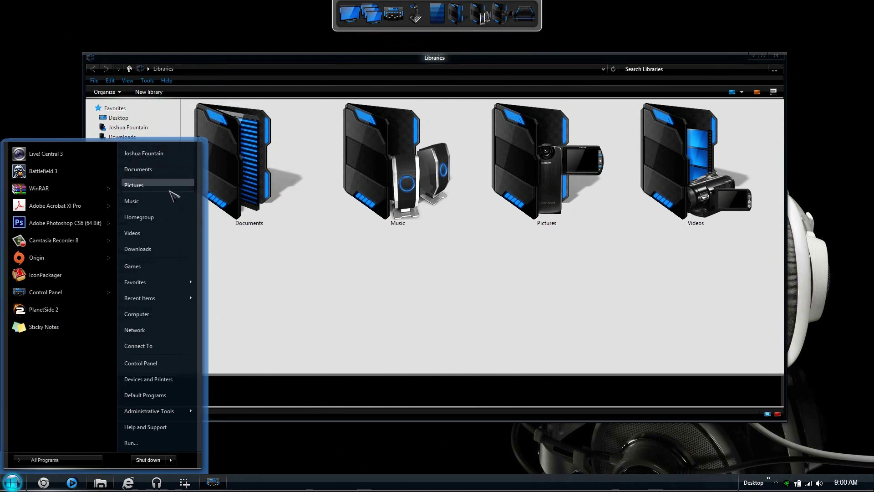
mouse_move(101, 230)
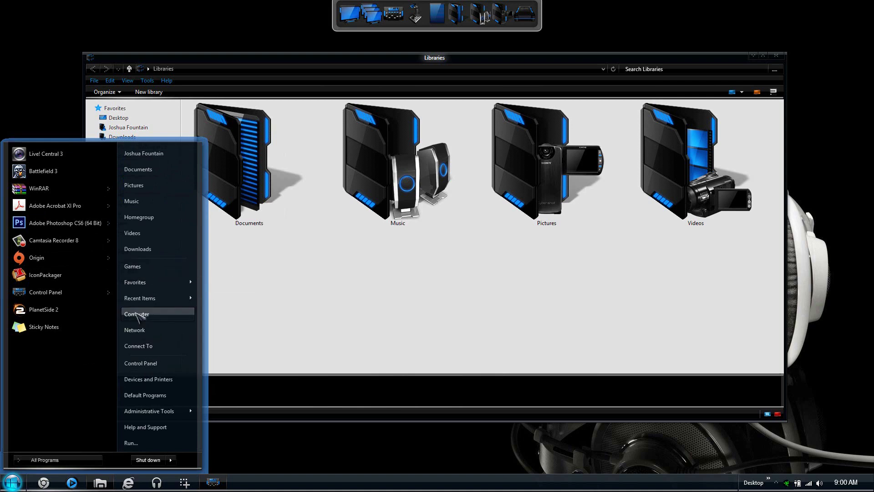
left_click(41, 459)
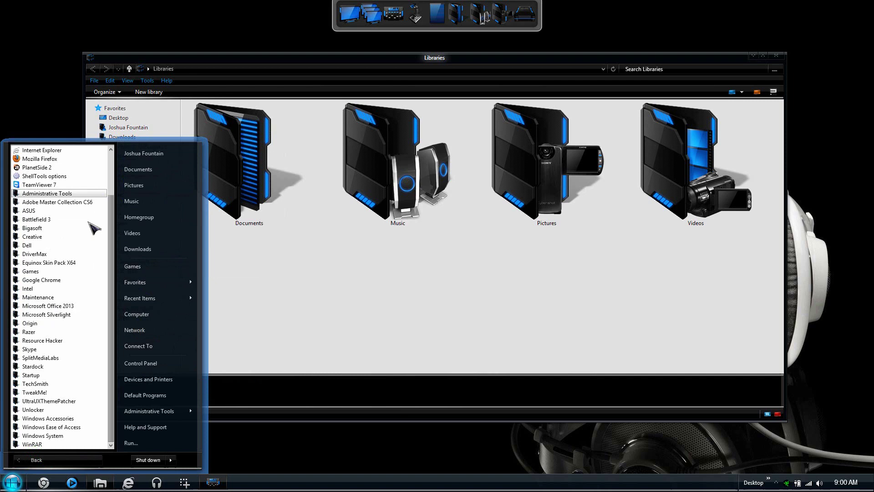
scroll(104, 168, "up", 2)
scroll(104, 164, "down", 2)
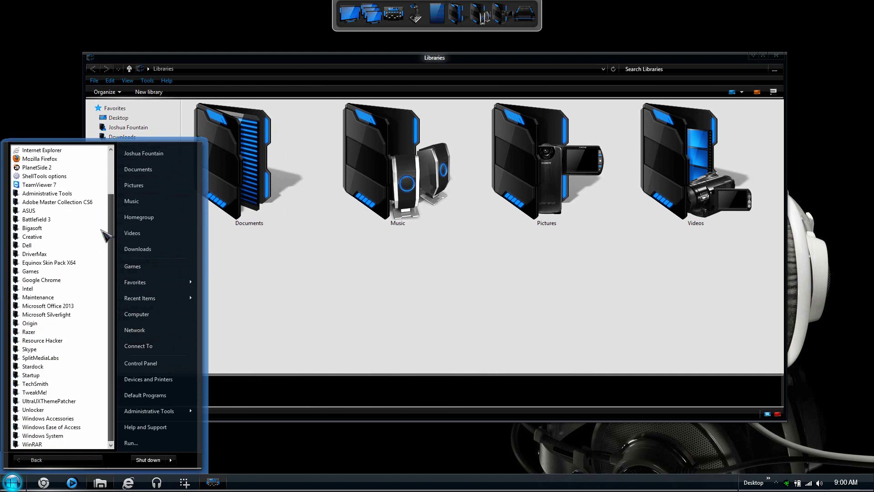
scroll(104, 163, "up", 2)
left_click(221, 335)
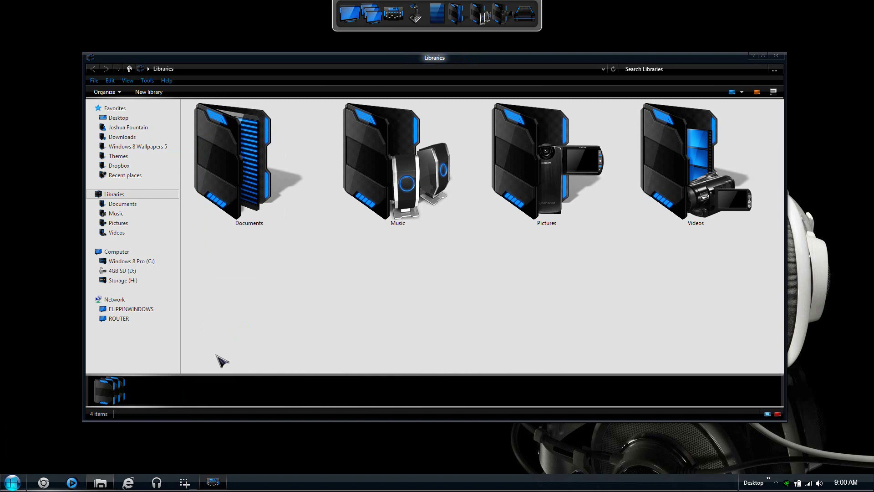
Launch Equinox Skin Pack X64 Beta-Win8 from the Desktop folder and minimize Explorer
left_click(147, 117)
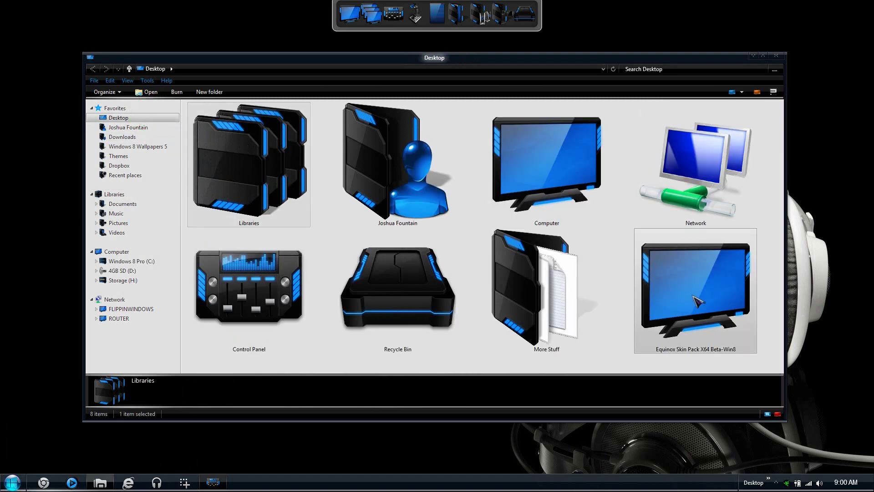
double_click(696, 300)
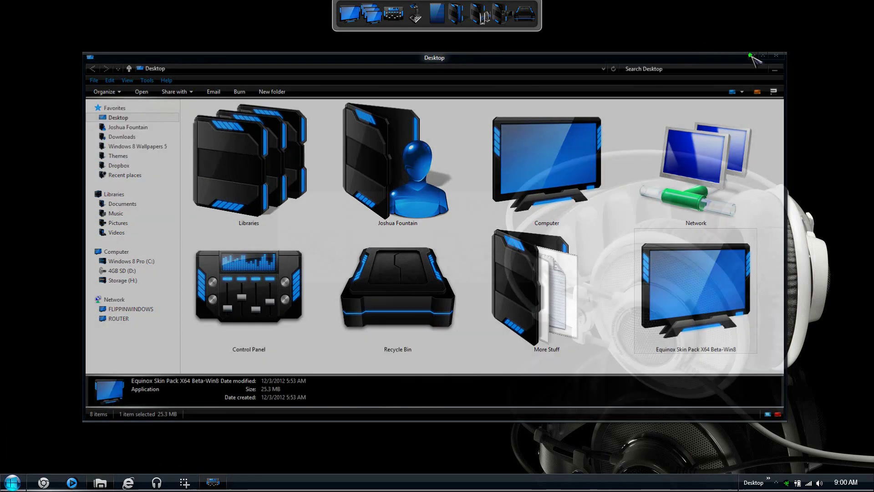
left_click(753, 59)
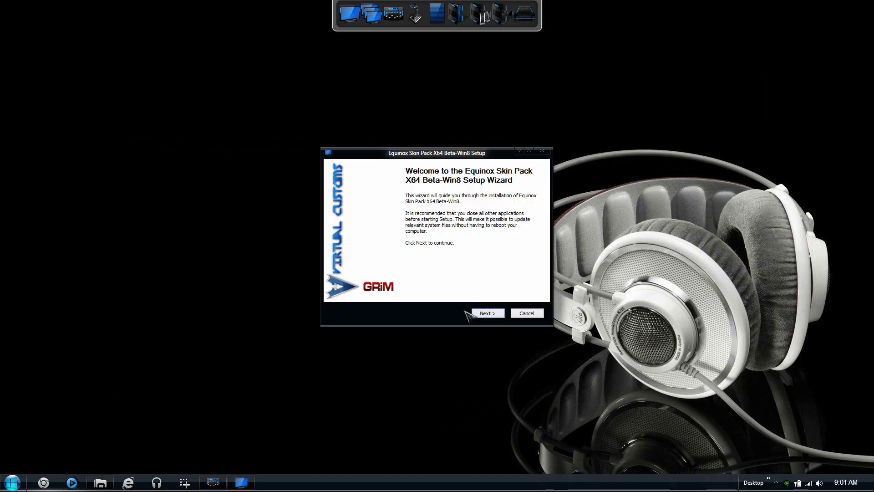
Accept the Equinox license agreement and advance to component selection
left_click(483, 314)
left_click(412, 293)
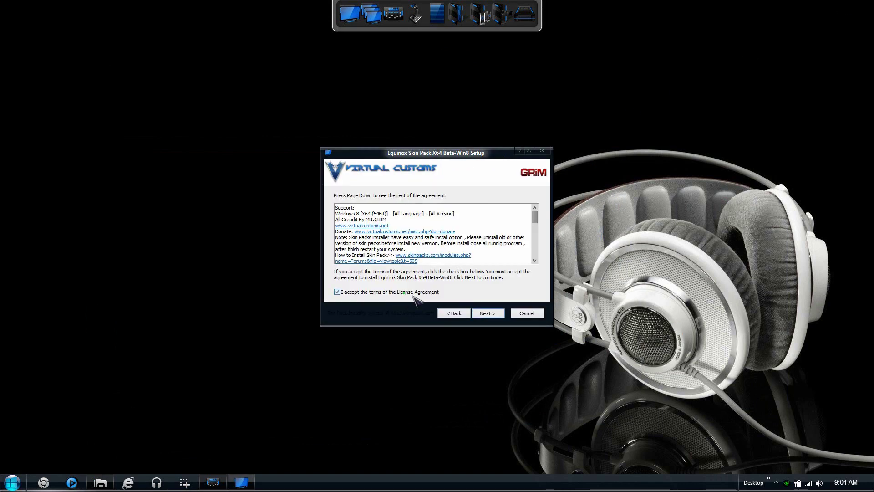
left_click(491, 319)
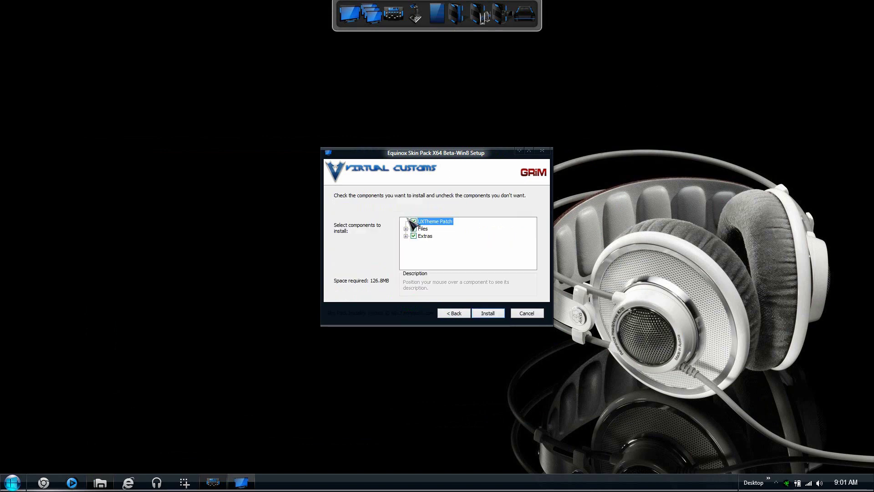
Expand the Files and Extras component groups to review every checked component
left_click(405, 229)
left_click(406, 251)
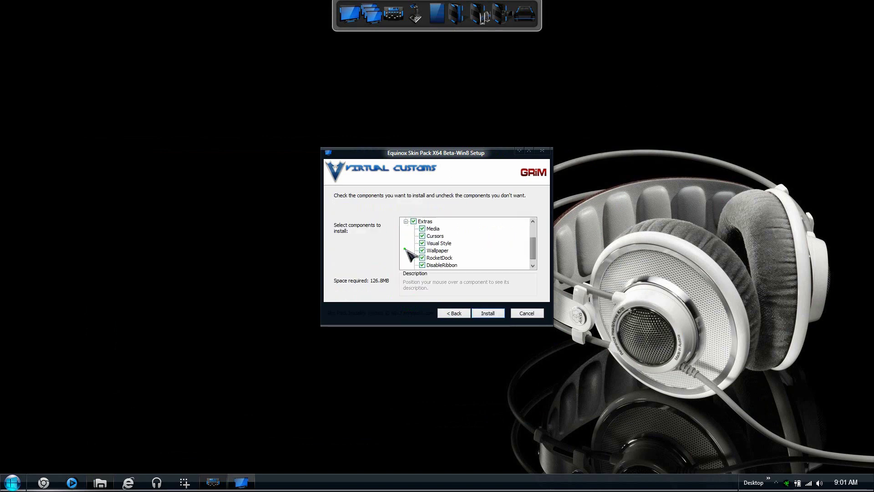
scroll(436, 246, "down", 2)
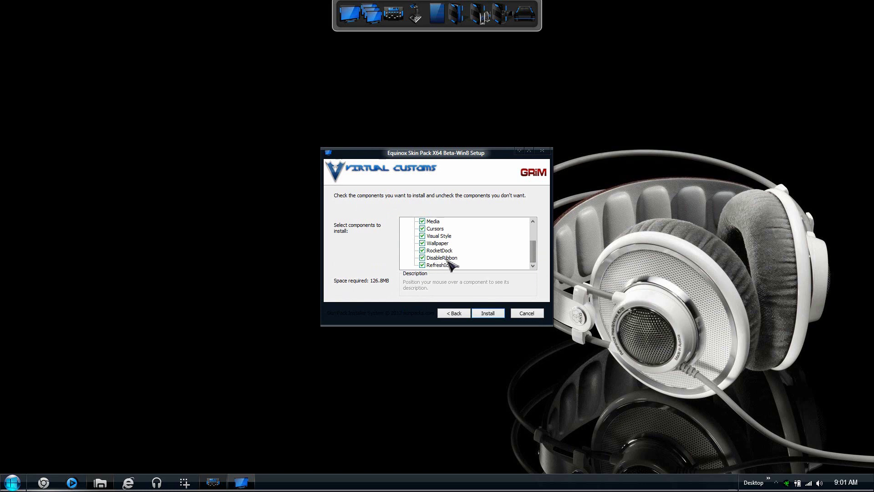
scroll(456, 262, "up", 1)
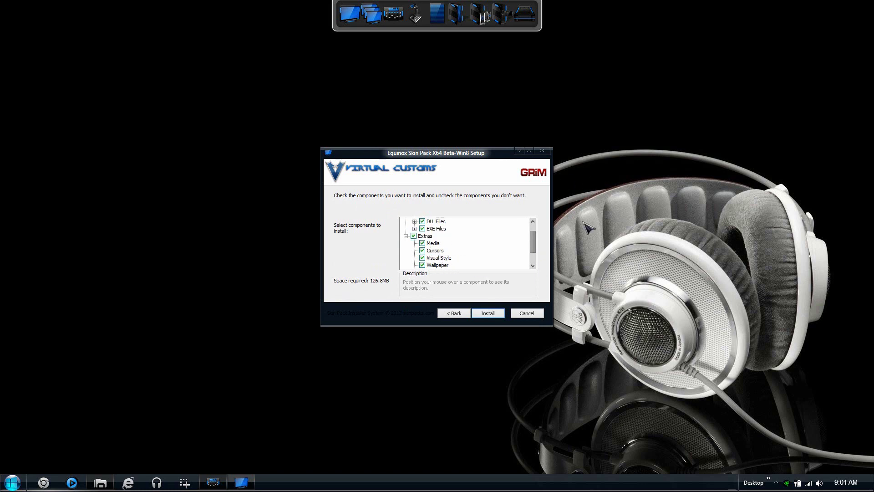
scroll(435, 225, "up", 1)
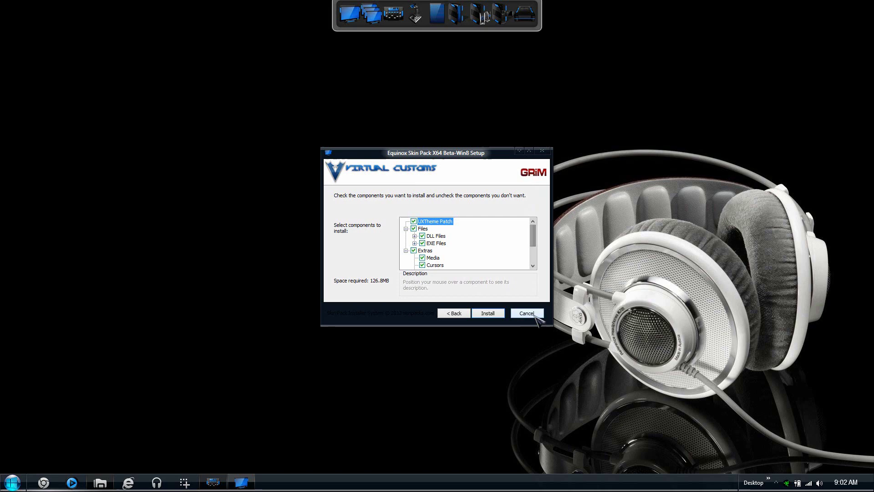
Bring up Windows Media Player, cancel the Equinox setup with Yes, and close the player
left_click(71, 483)
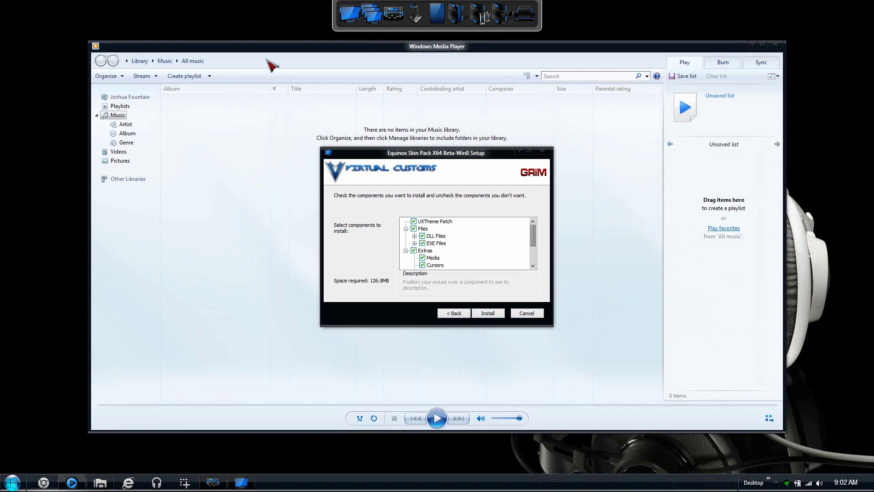
left_click(522, 314)
left_click(482, 272)
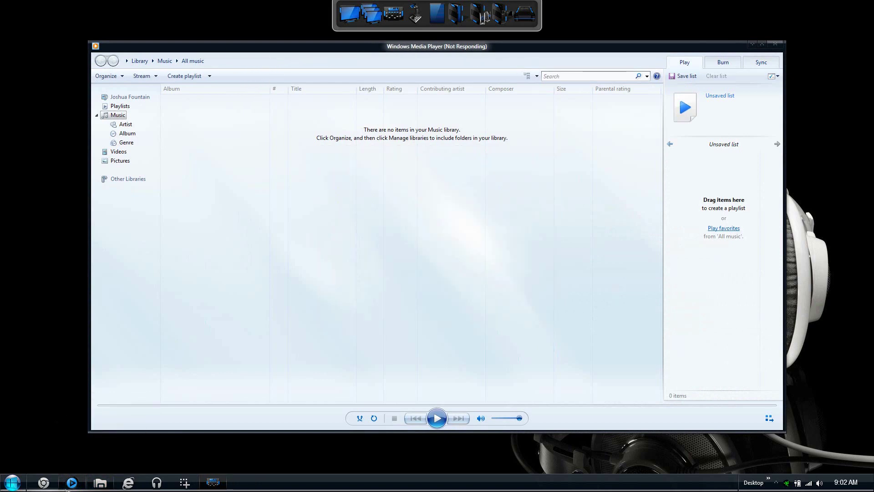
left_click(775, 44)
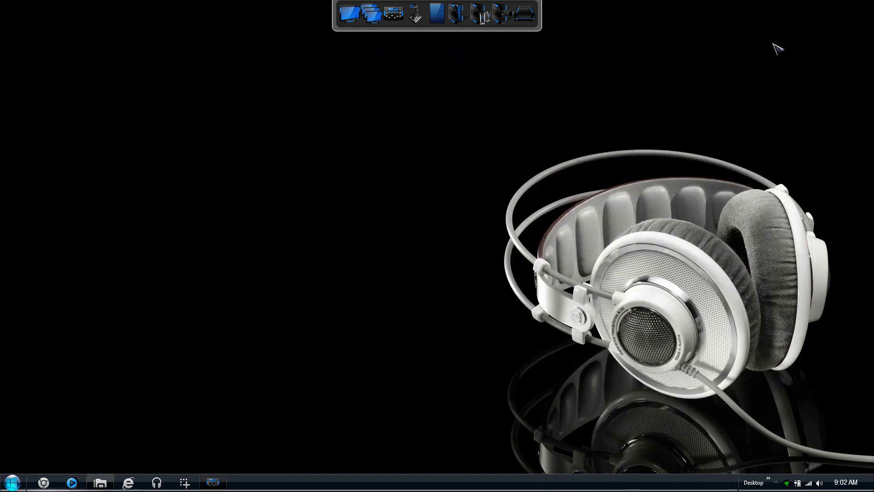